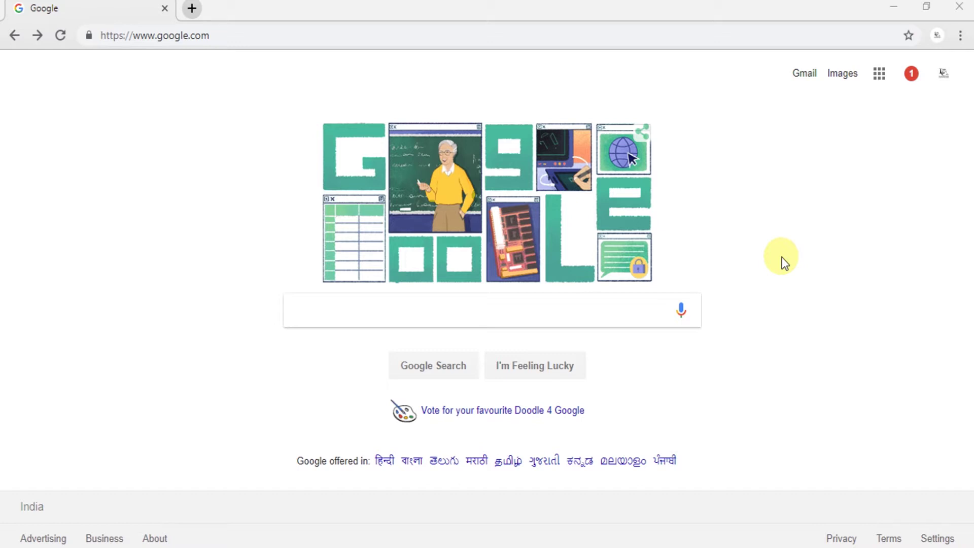
Search Google for 'creo trial version' and open the 'Creo Parametric Free Trial | PTC' result
click(619, 309)
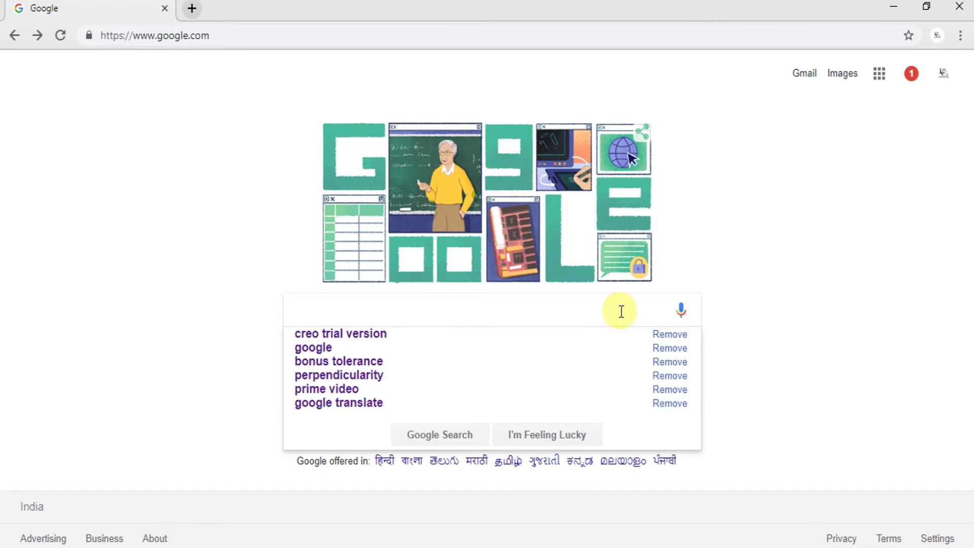
click(516, 335)
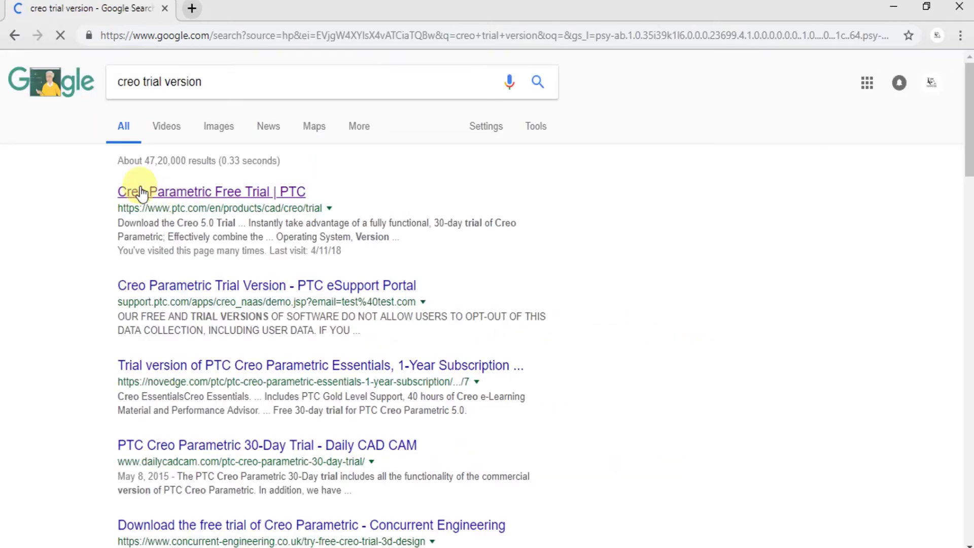
click(181, 199)
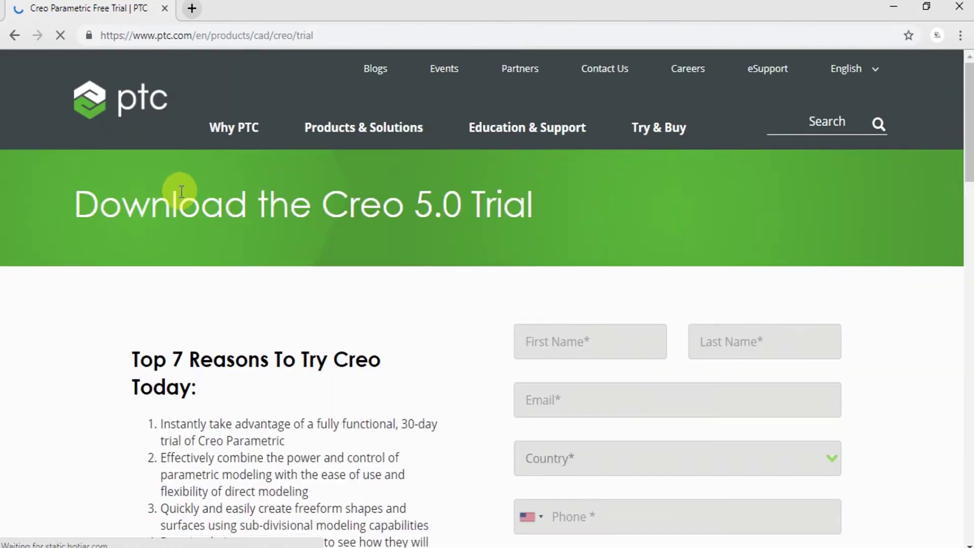
Scroll through the trial page's features and system requirements, then back up to the registration form
drag(969, 120, 970, 141)
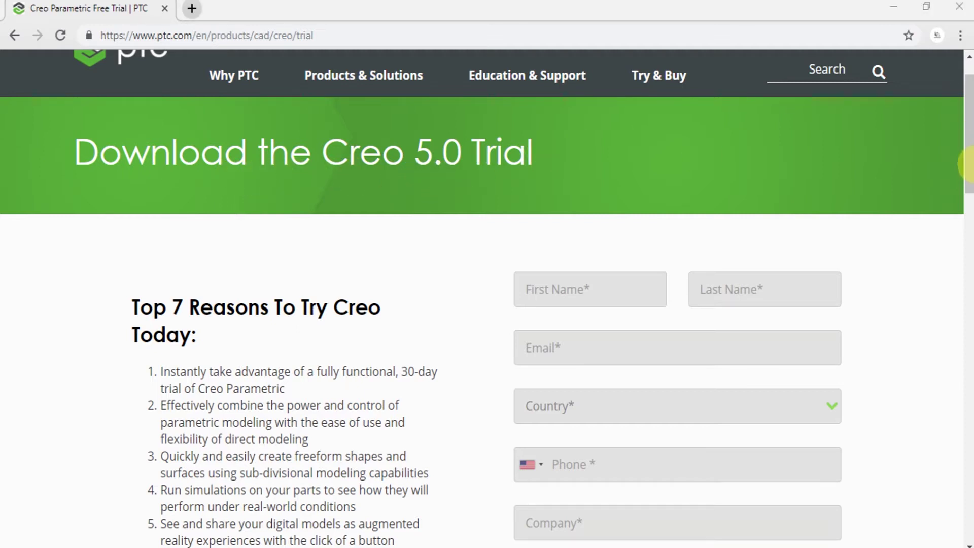
drag(969, 147, 969, 167)
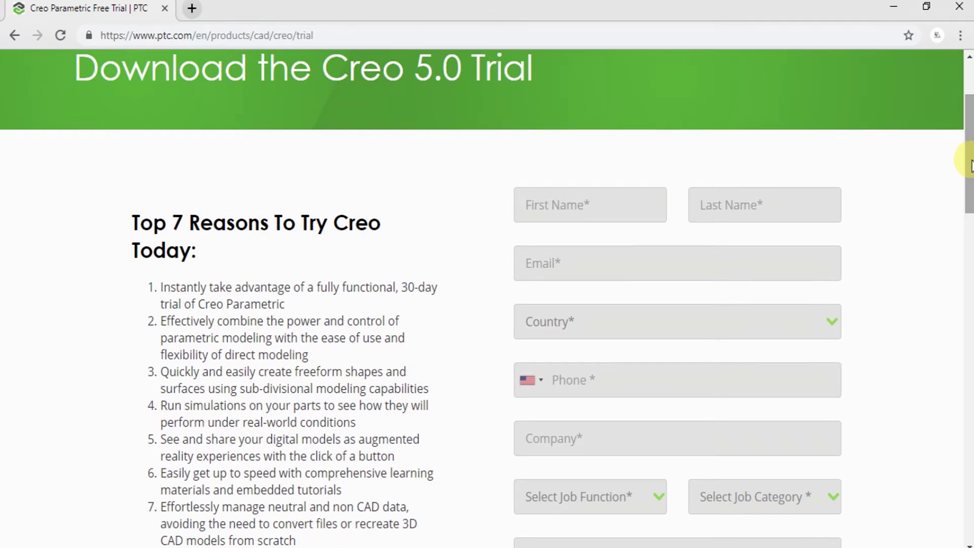
drag(970, 165, 970, 202)
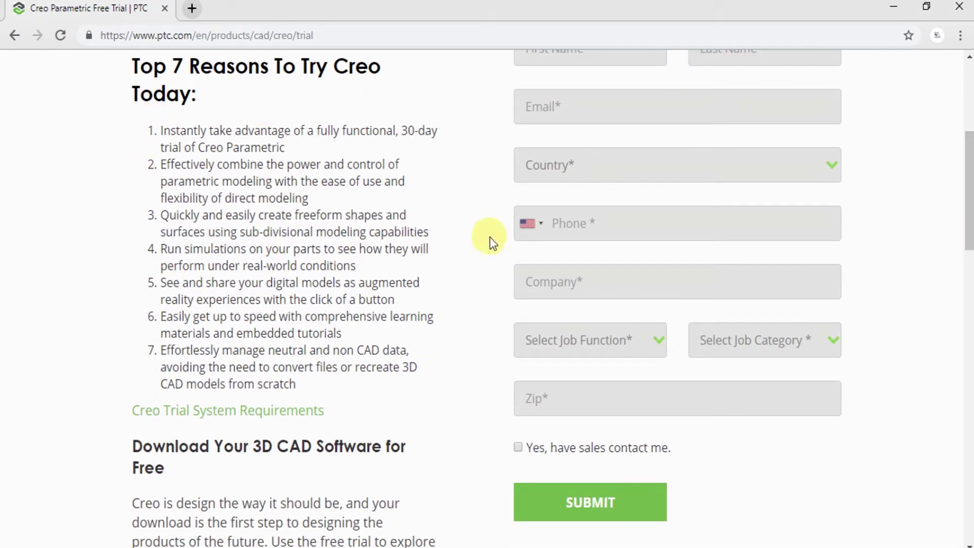
mouse_move(970, 217)
mouse_down()
mouse_move(970, 330)
mouse_move(970, 307)
mouse_up()
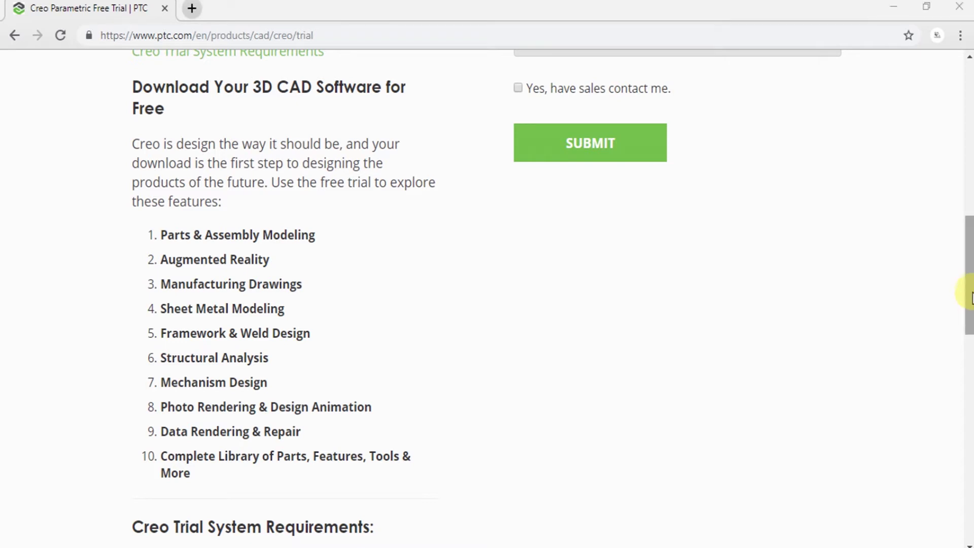
drag(972, 297, 970, 369)
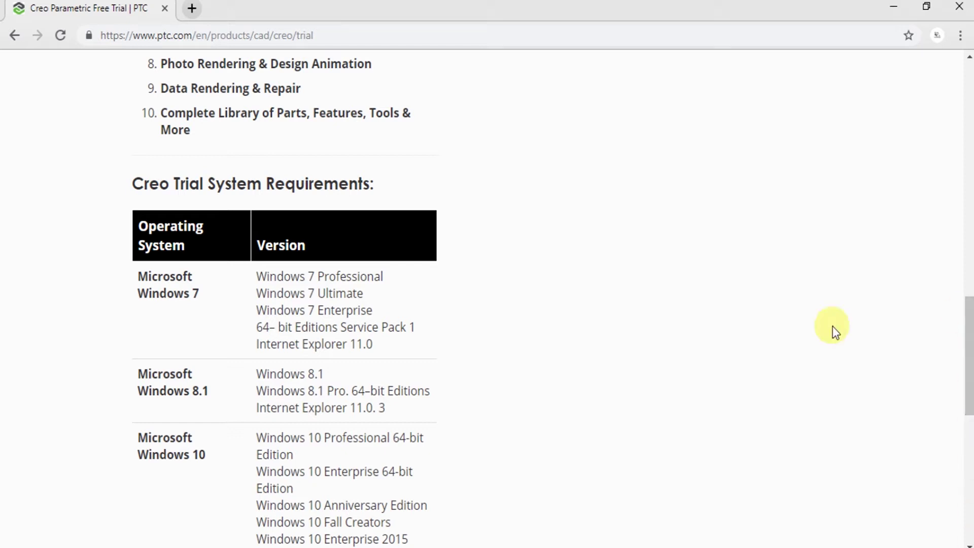
drag(967, 348, 971, 173)
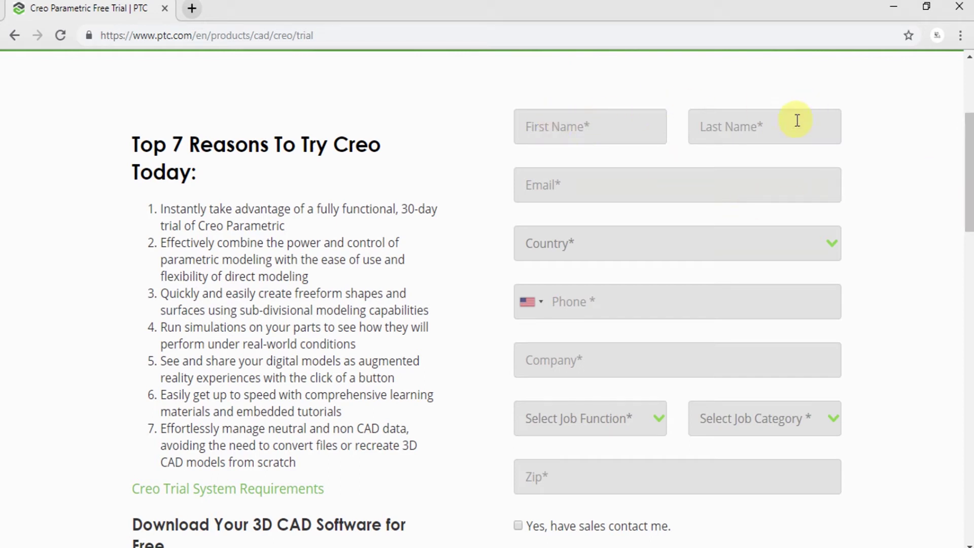
Choose India as the country in the trial registration form
click(836, 245)
scroll(674, 334, down, 15)
scroll(674, 334, down, 15)
scroll(674, 334, down, 15)
scroll(674, 334, down, 10)
scroll(673, 333, up, 5)
scroll(673, 334, up, 20)
scroll(672, 334, up, 3)
scroll(672, 334, down, 5)
click(596, 291)
click(609, 304)
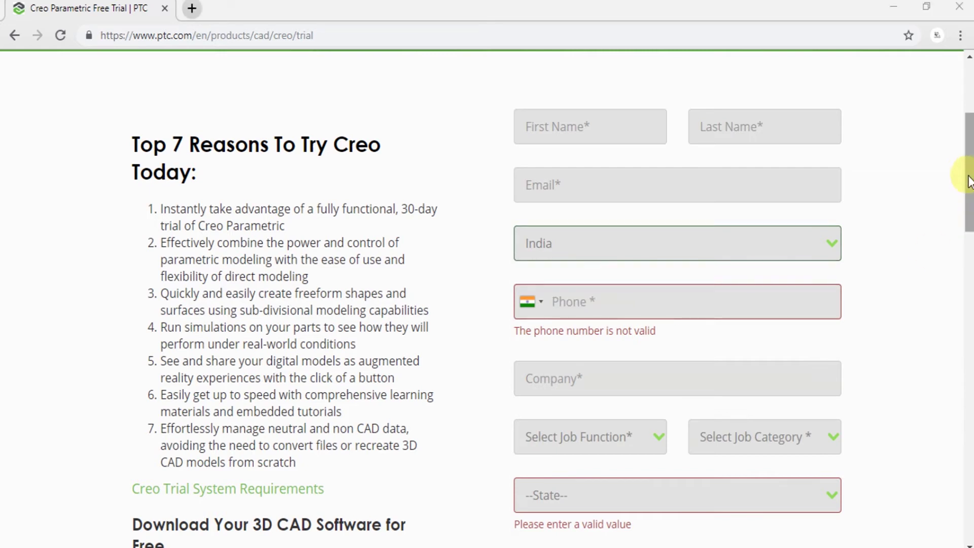
drag(968, 180, 968, 239)
Enter the company name and set job function Engineering and job category Designer/ Engineer
click(607, 123)
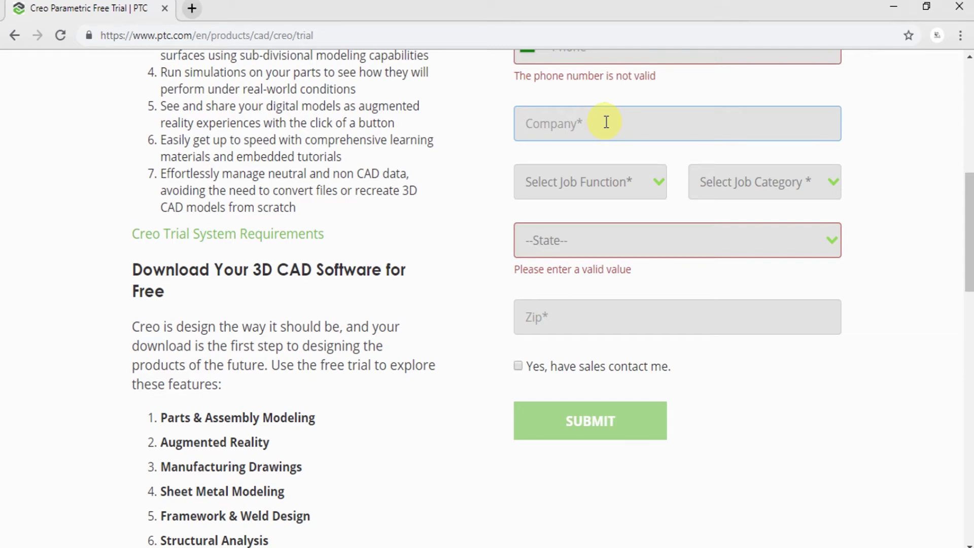
text(jaya)
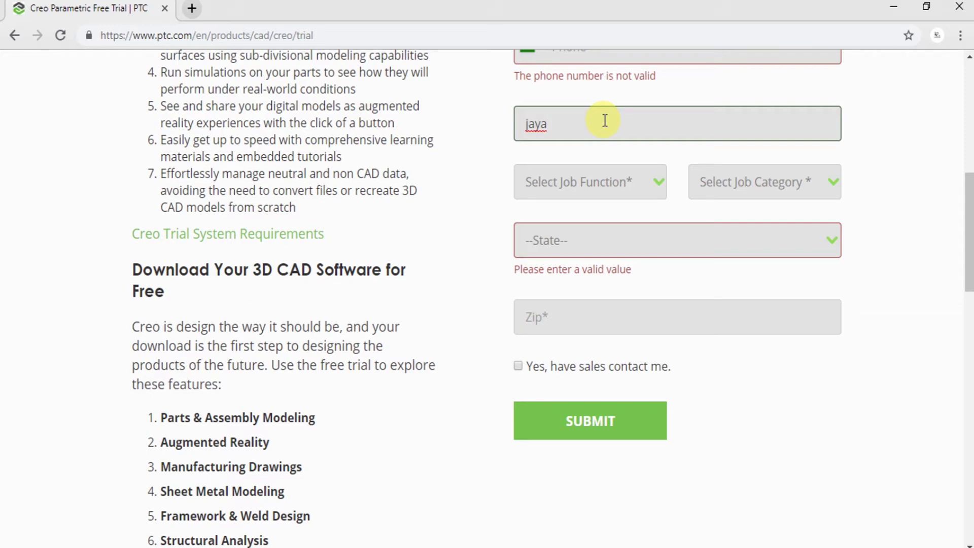
click(636, 175)
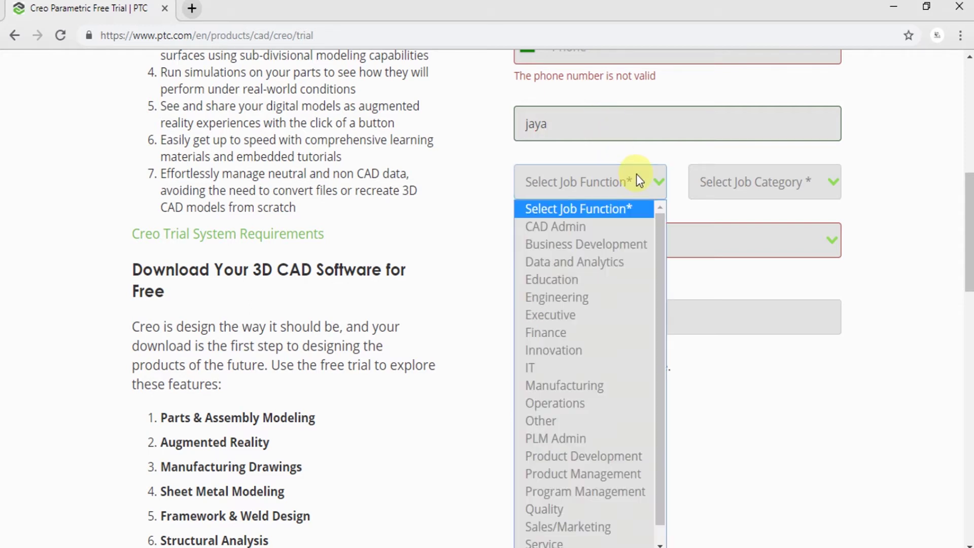
click(570, 298)
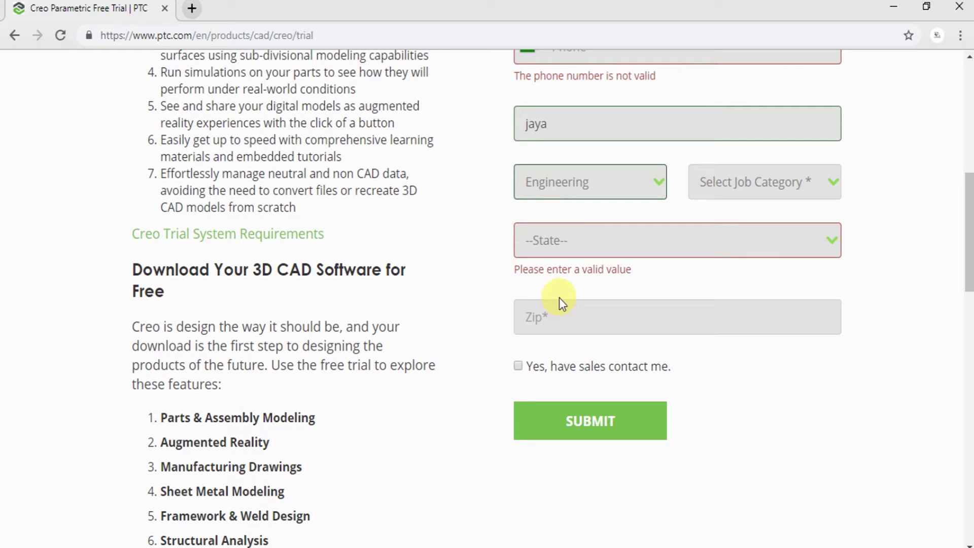
click(820, 190)
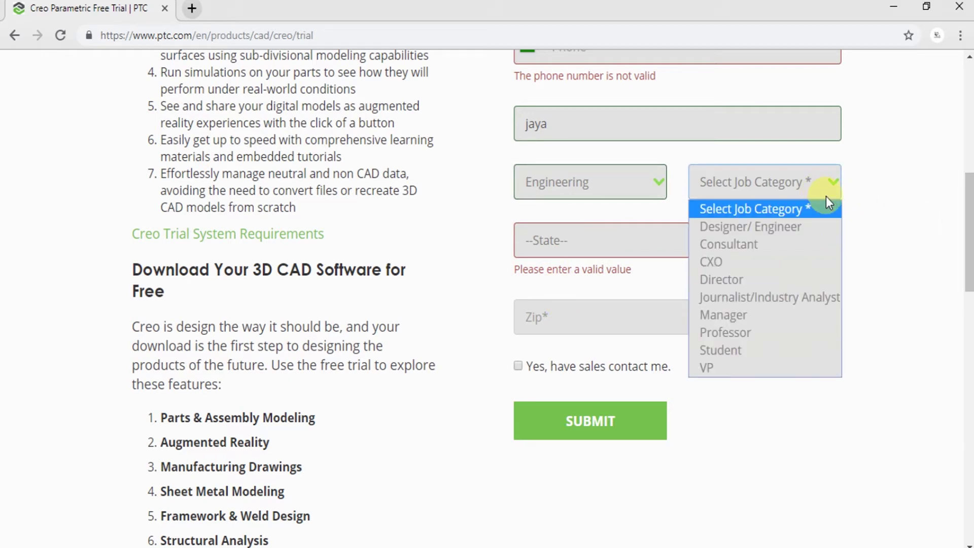
click(789, 228)
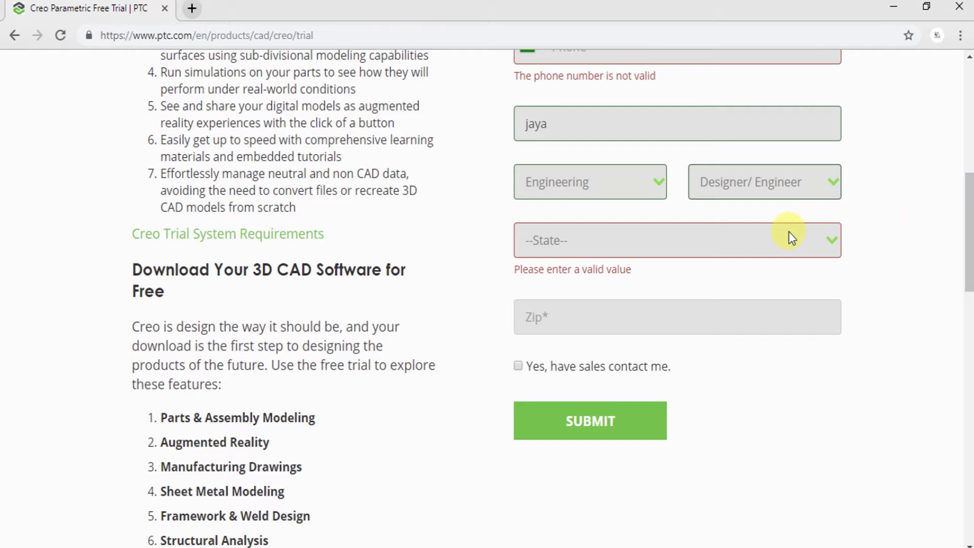
Select Tamil Nadu as the state, autofill the zip code, and submit the form
click(790, 238)
scroll(589, 342, down, 5)
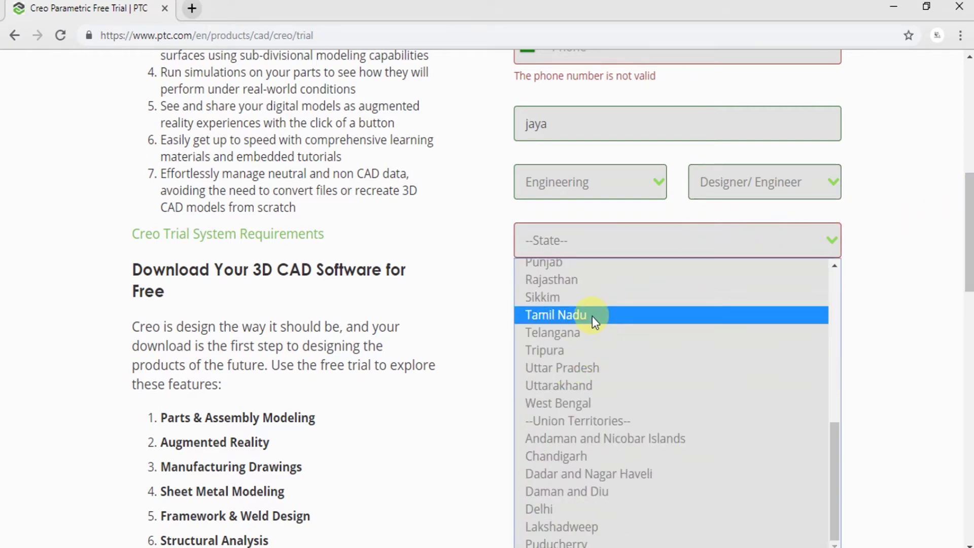
click(592, 315)
click(614, 287)
click(530, 337)
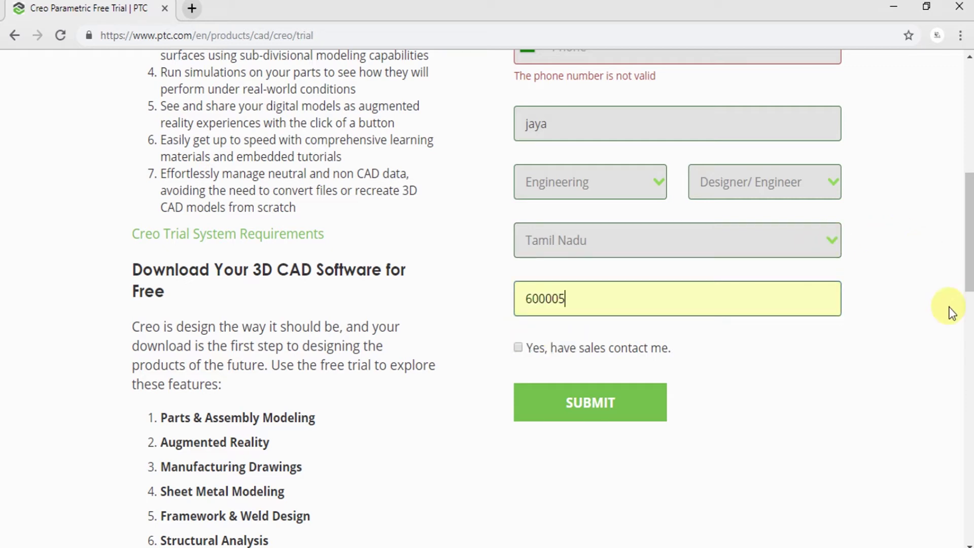
mouse_move(967, 246)
mouse_down()
mouse_move(968, 201)
mouse_move(970, 322)
mouse_move(969, 294)
mouse_up()
click(586, 235)
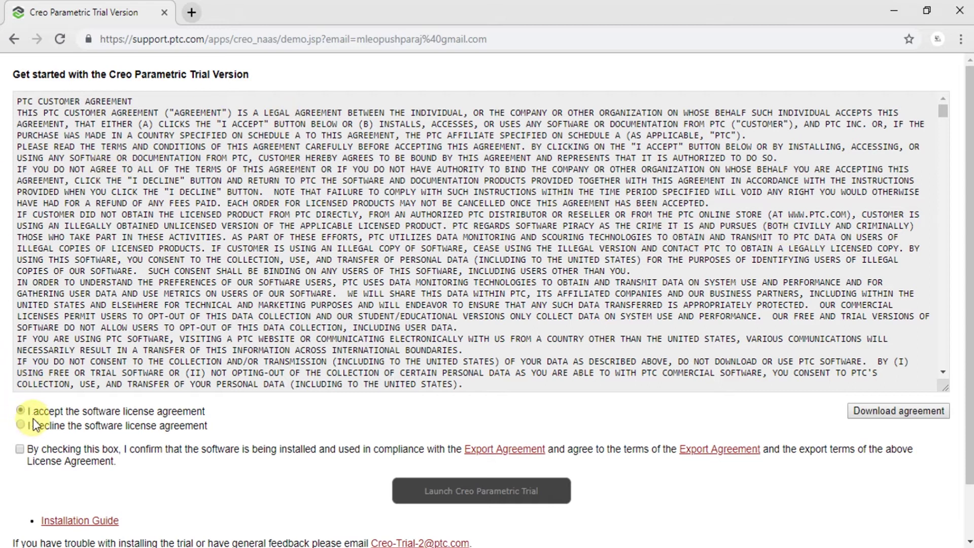
Accept the export agreement, start the Creo Parametric trial download, and run the downloaded launcher
click(21, 450)
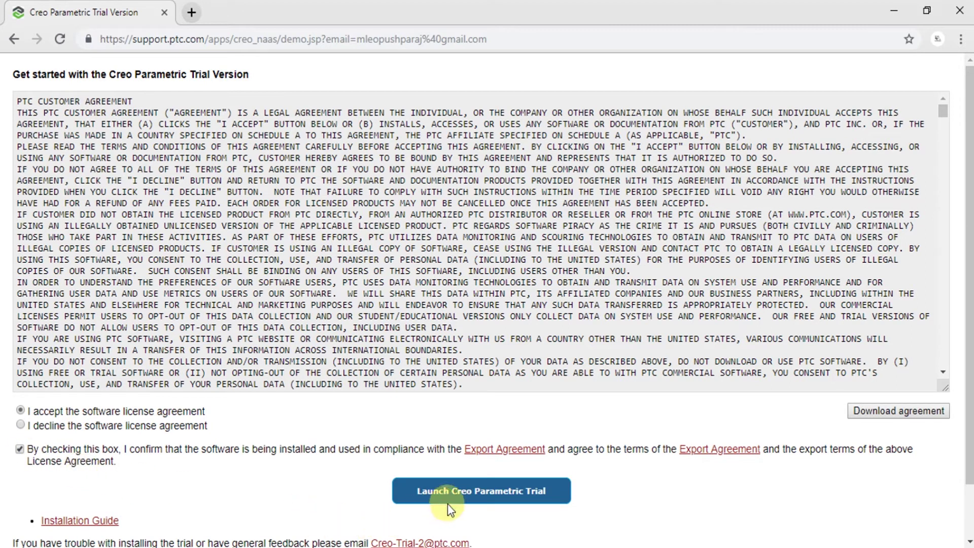
click(515, 494)
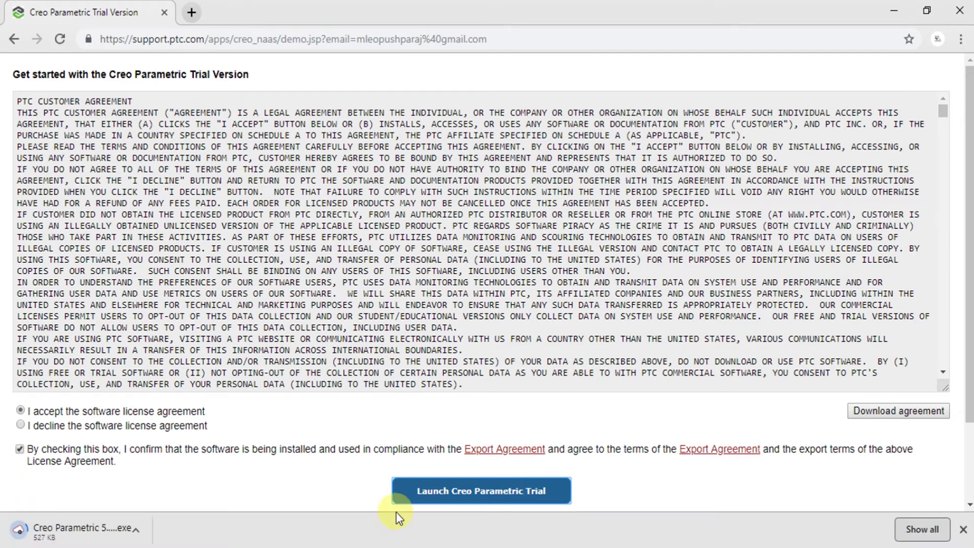
click(81, 527)
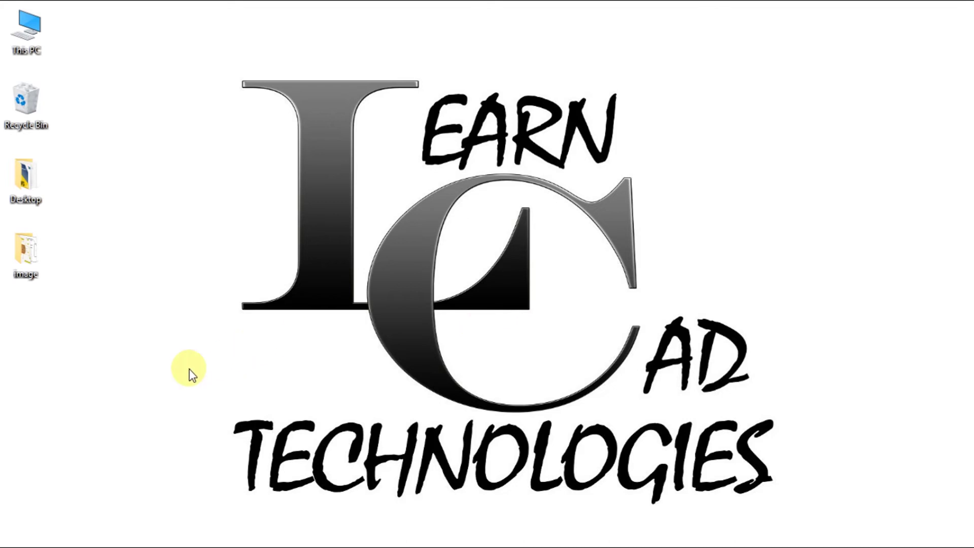
Launch Creo Parametric 5.0.1.0 from the Start menu's Recently added list
click(8, 546)
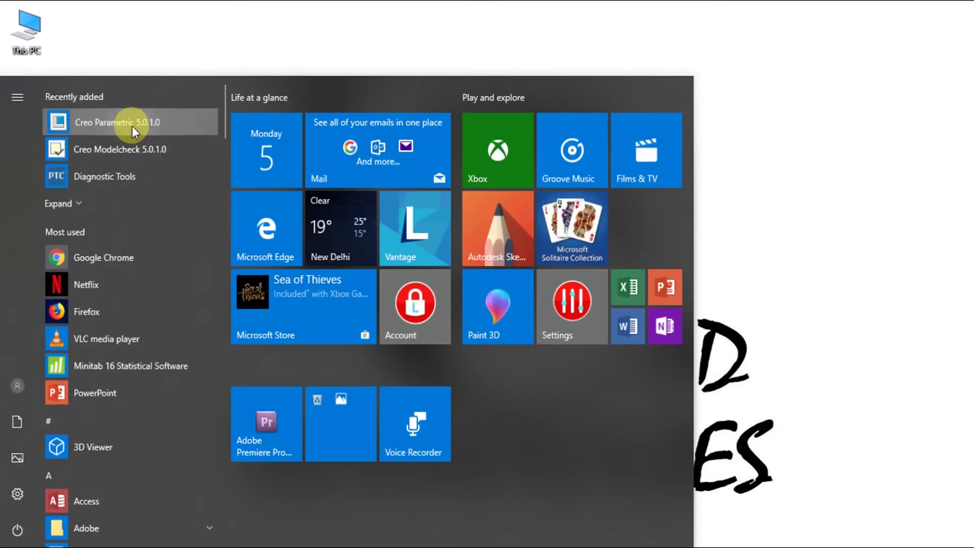
click(132, 126)
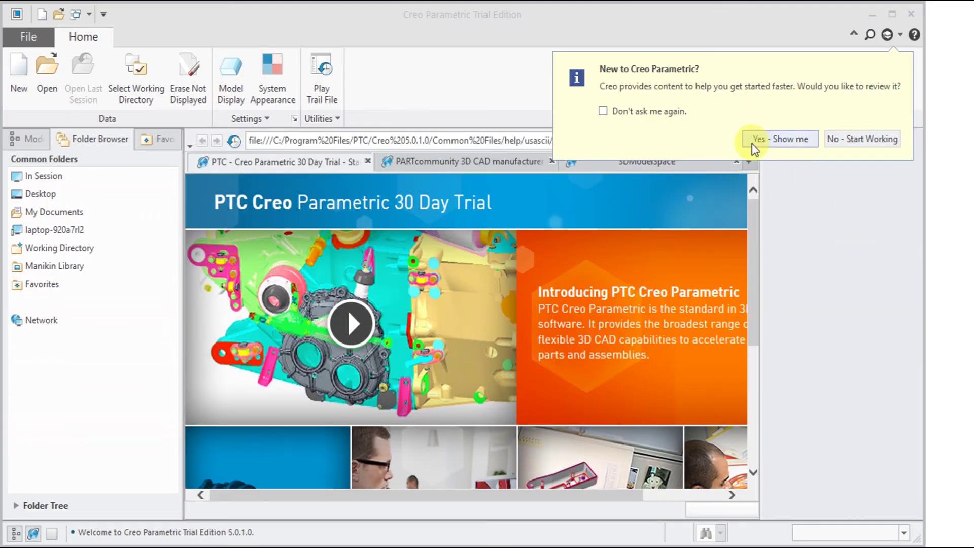
Accept the getting-started prompt, maximize Creo, and open a new Solid Part named prt0001
click(862, 145)
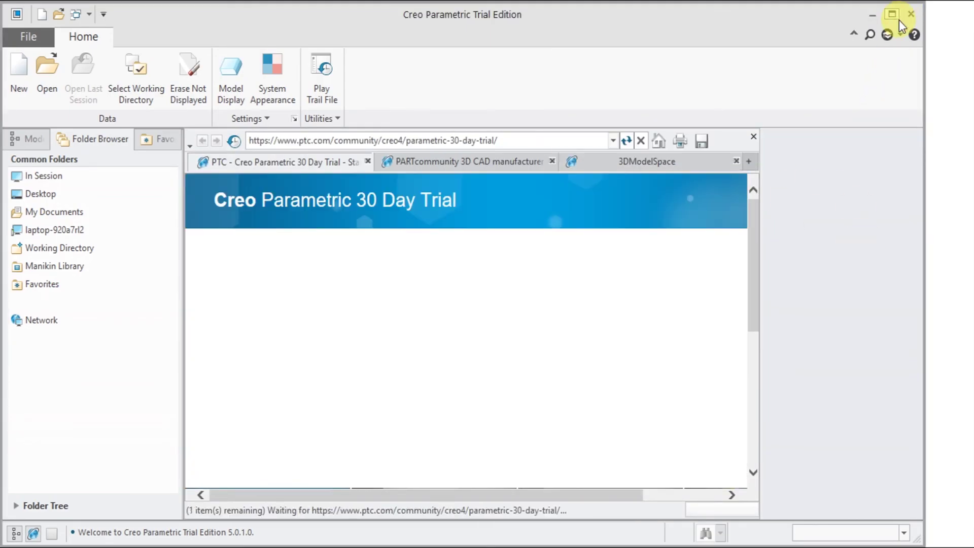
click(898, 20)
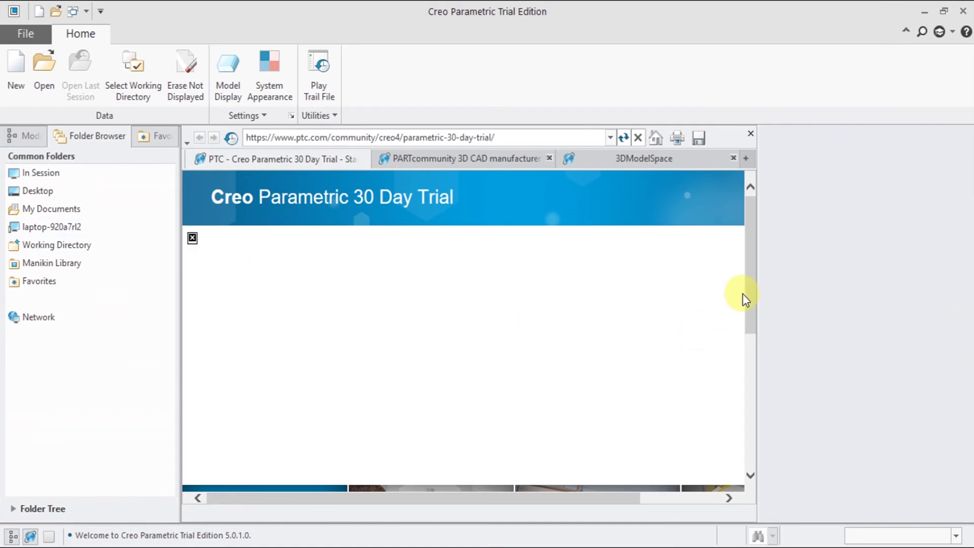
drag(754, 328, 757, 446)
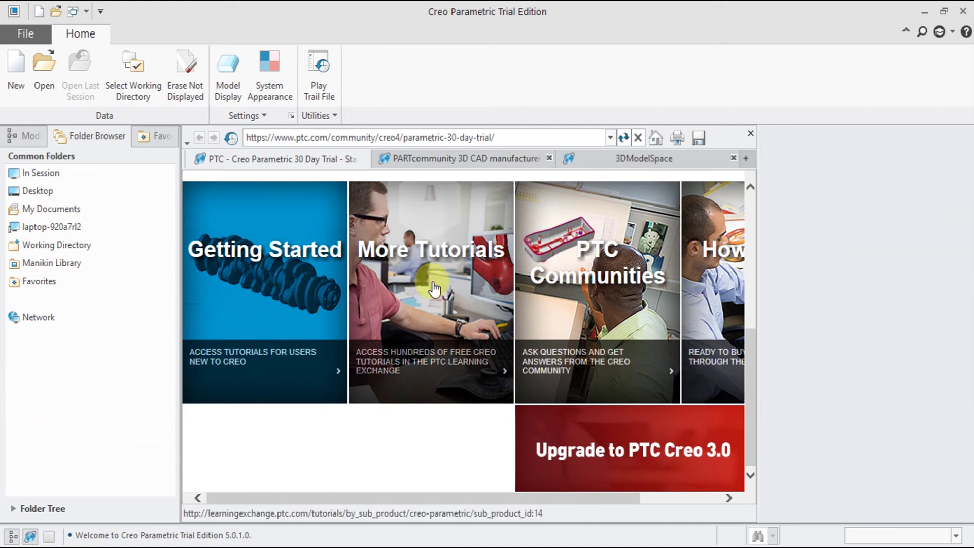
click(272, 341)
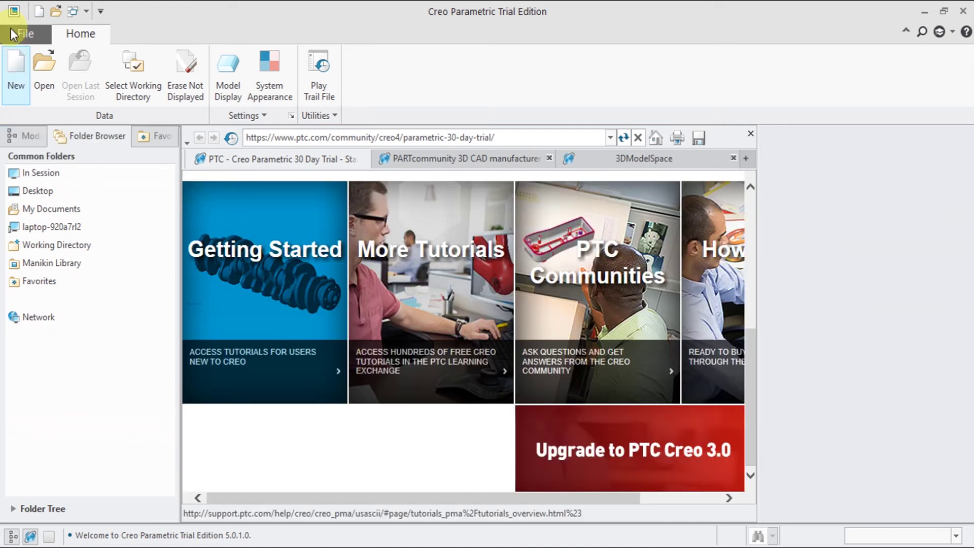
click(20, 65)
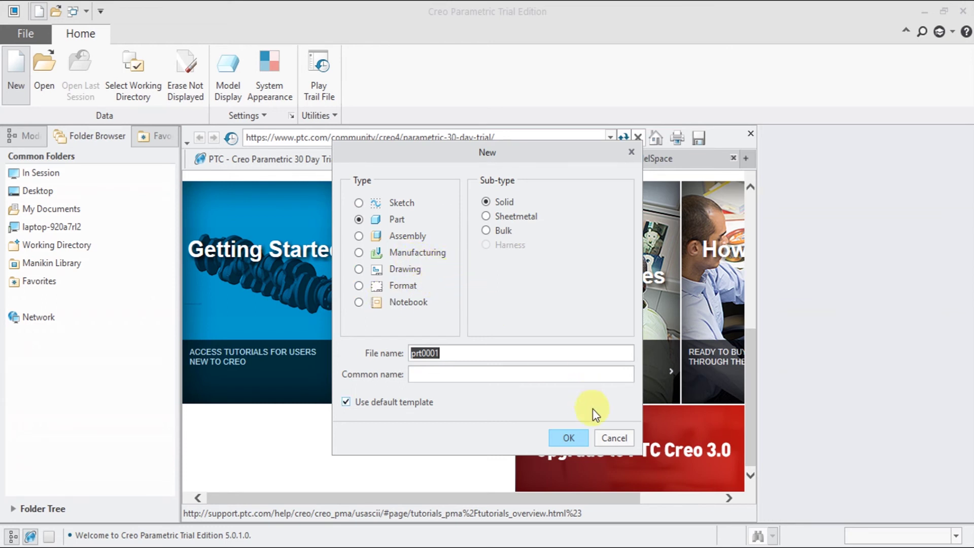
Cancel the New part dialog to return to the 30 Day Trial start page
click(607, 439)
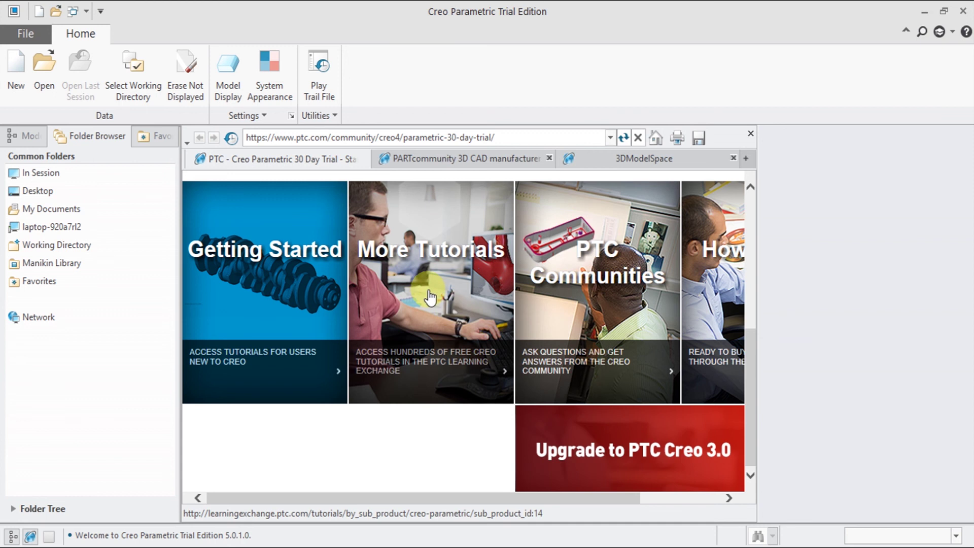